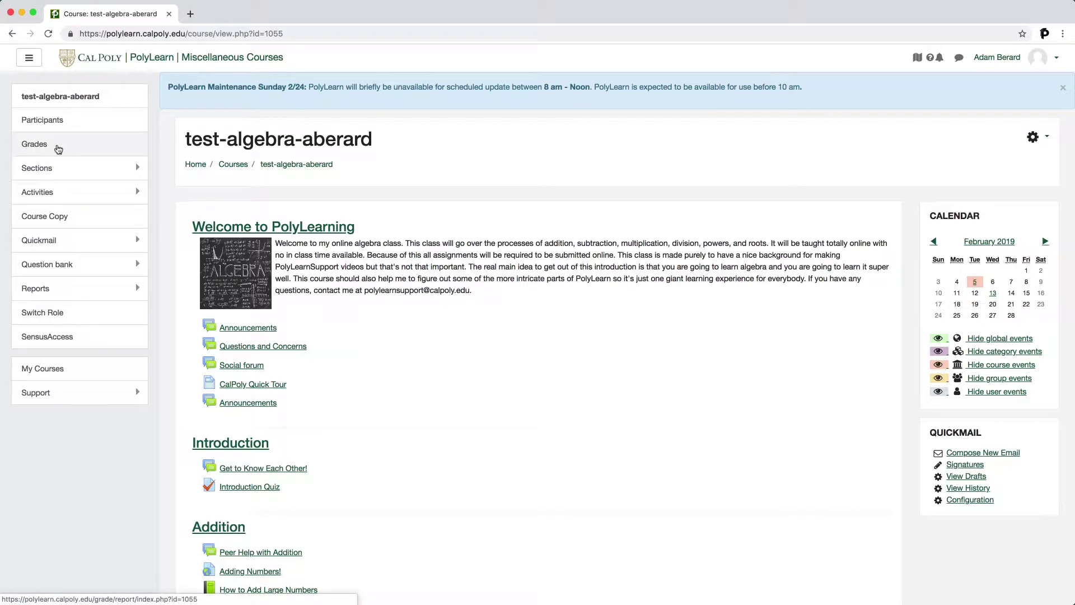
Collapse and reopen the course navigation drawer for test-algebra-aberard.
left_click(28, 64)
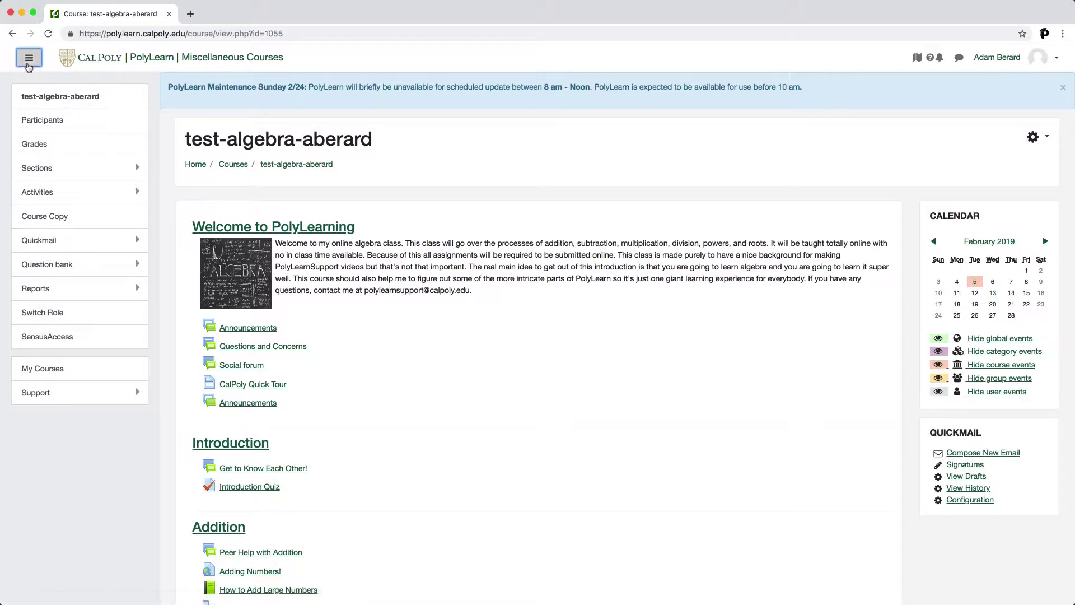
left_click(28, 58)
Open the course grades, switch to Gradebook setup and scroll to the bottom of the page.
left_click(30, 145)
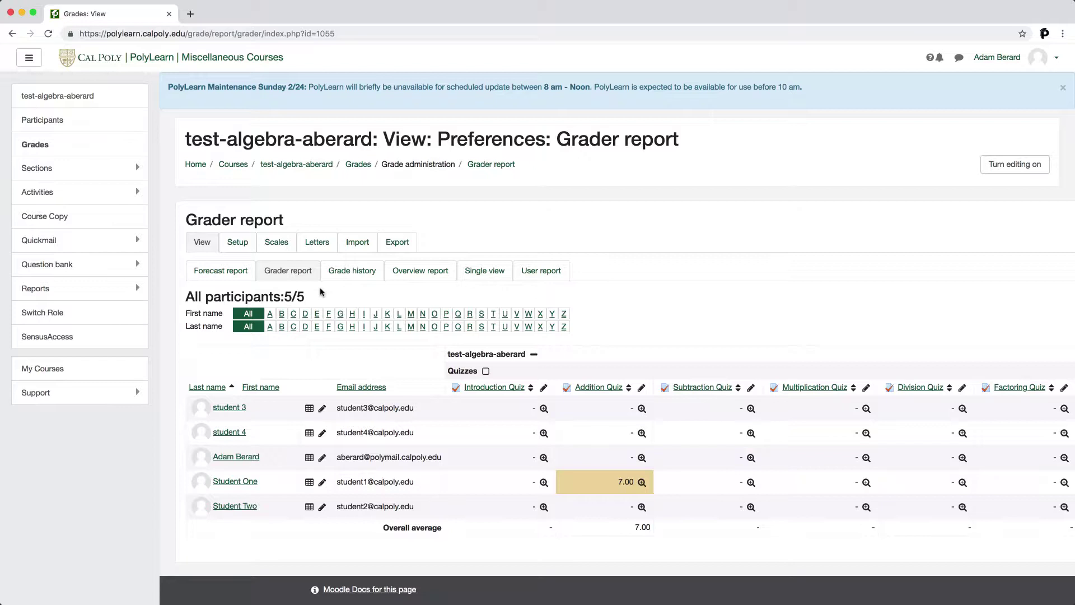
left_click(241, 247)
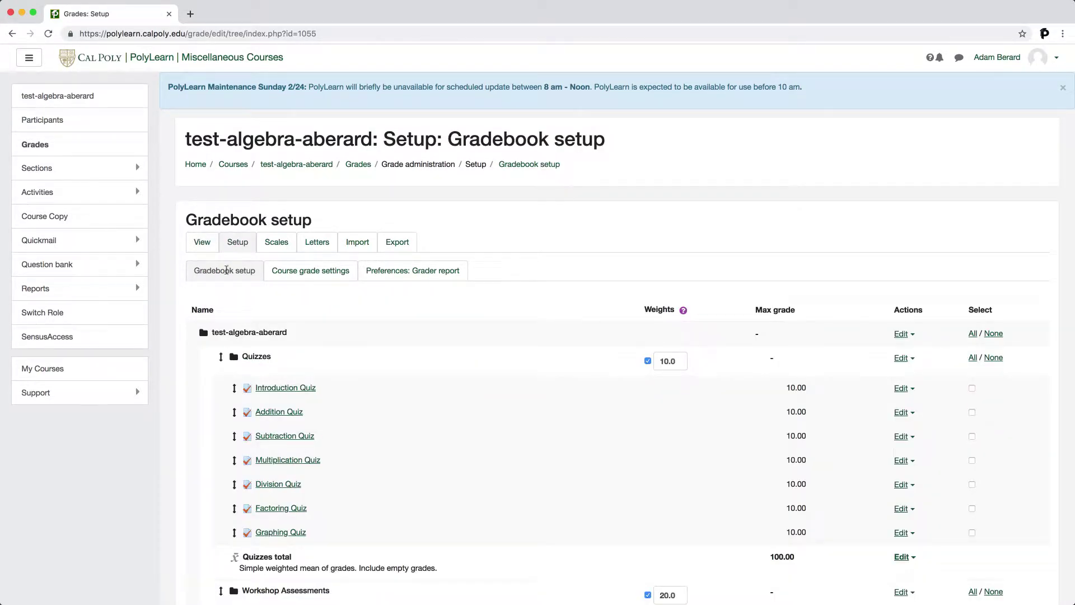
scroll(569, 295, "down", 13)
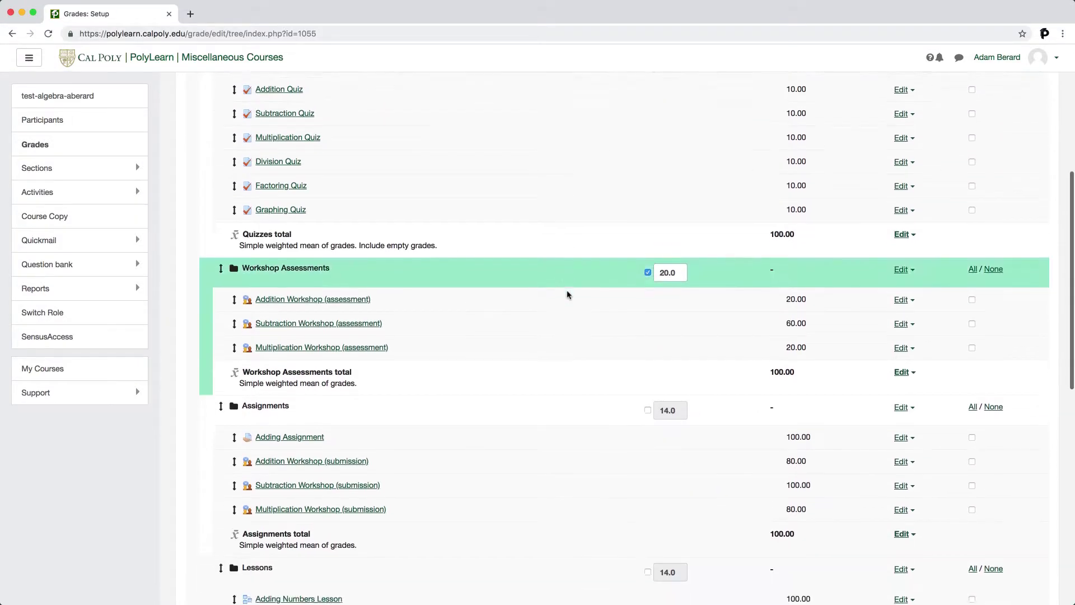
scroll(562, 295, "down", 2)
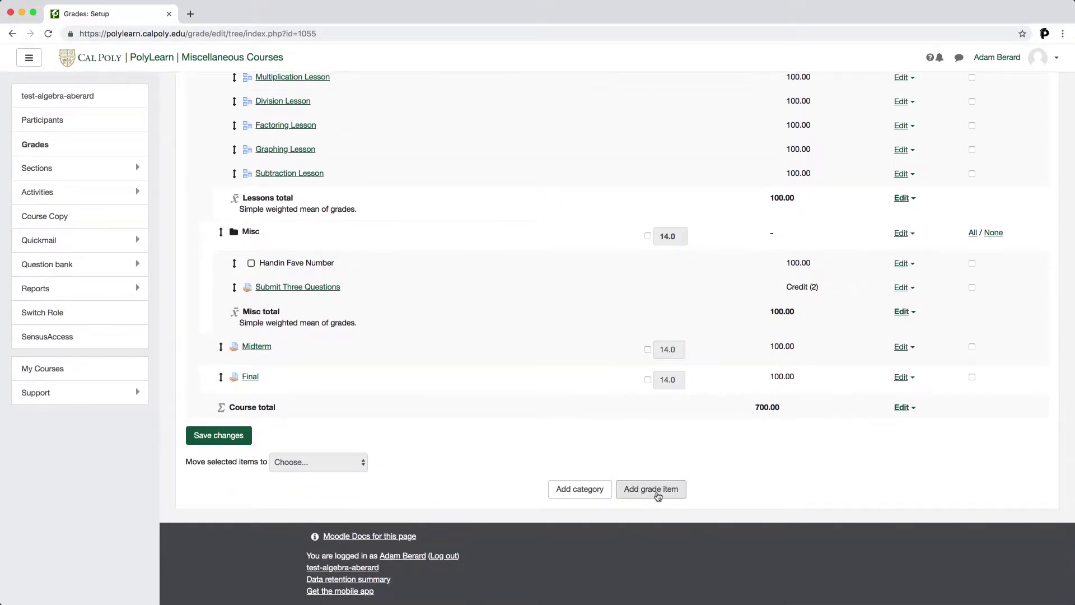
Add a new grade item and name it TempGradeItem.
left_click(658, 496)
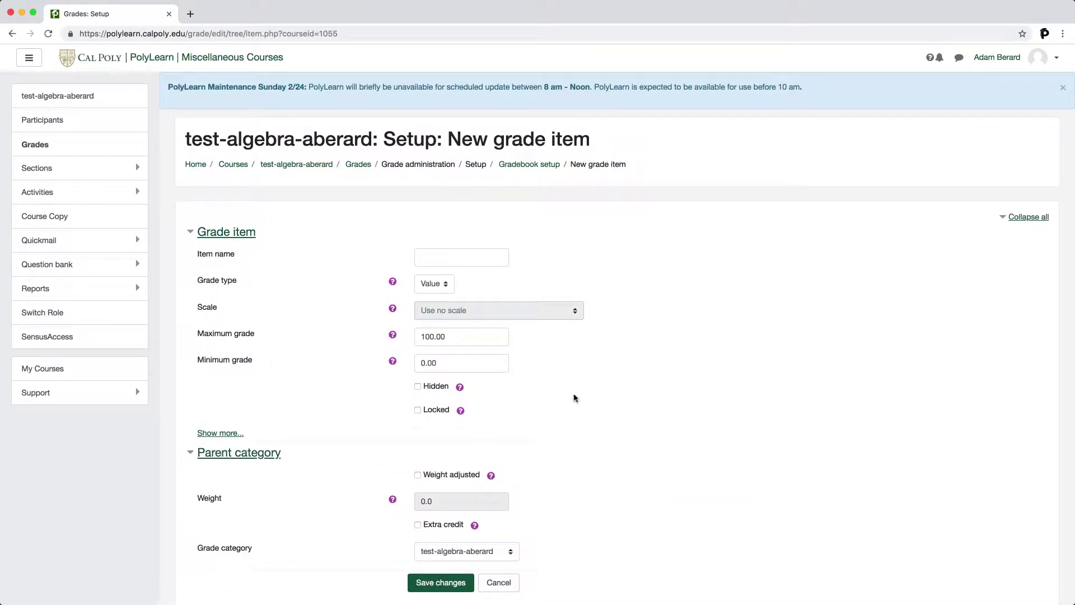
scroll(560, 392, "down", 1)
left_click(438, 246)
type("TempGradeItem")
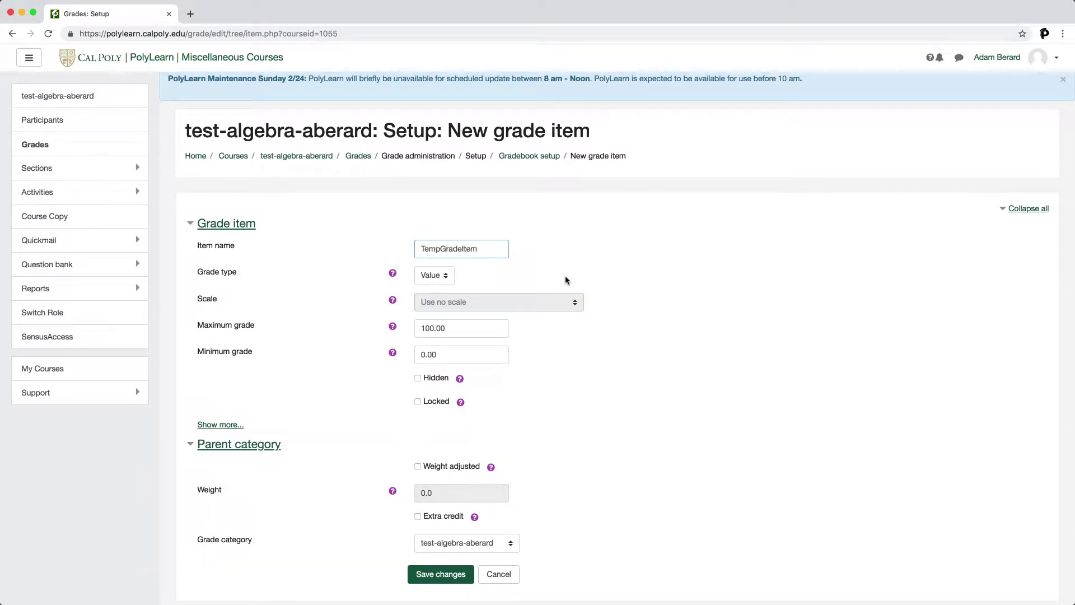
left_click(566, 280)
Review the grade type options and the 100.00 maximum and 0.00 minimum grade settings.
left_click(434, 281)
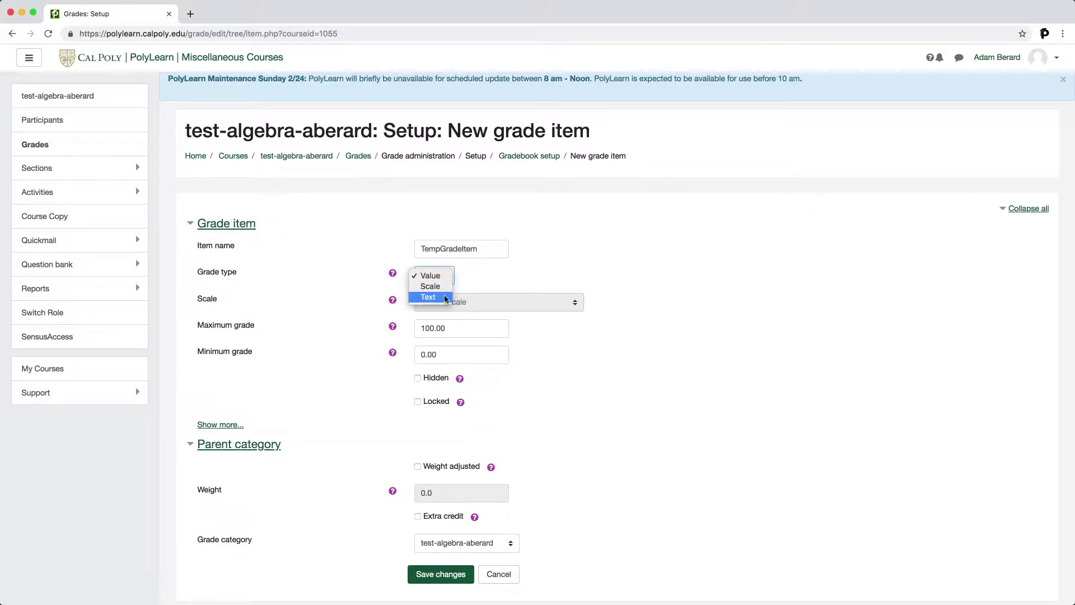
left_click(462, 286)
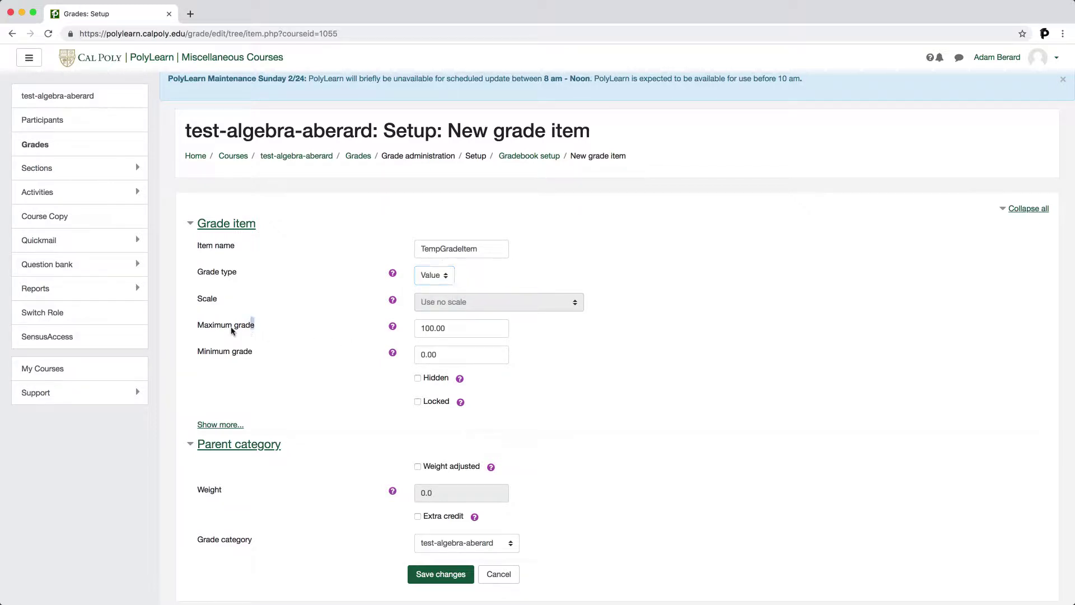
left_click_drag(255, 328, 200, 329)
left_click_drag(253, 352, 205, 352)
left_click(289, 360)
Try the Scale grade type with no scale, then Text, and settle back on Value.
left_click(444, 280)
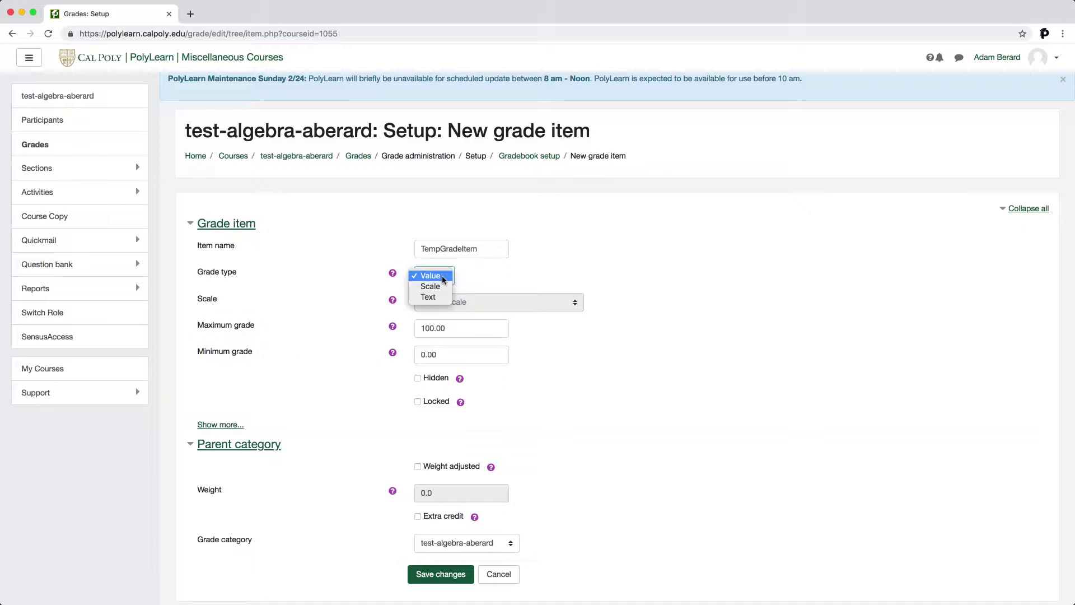
left_click(451, 287)
left_click(541, 302)
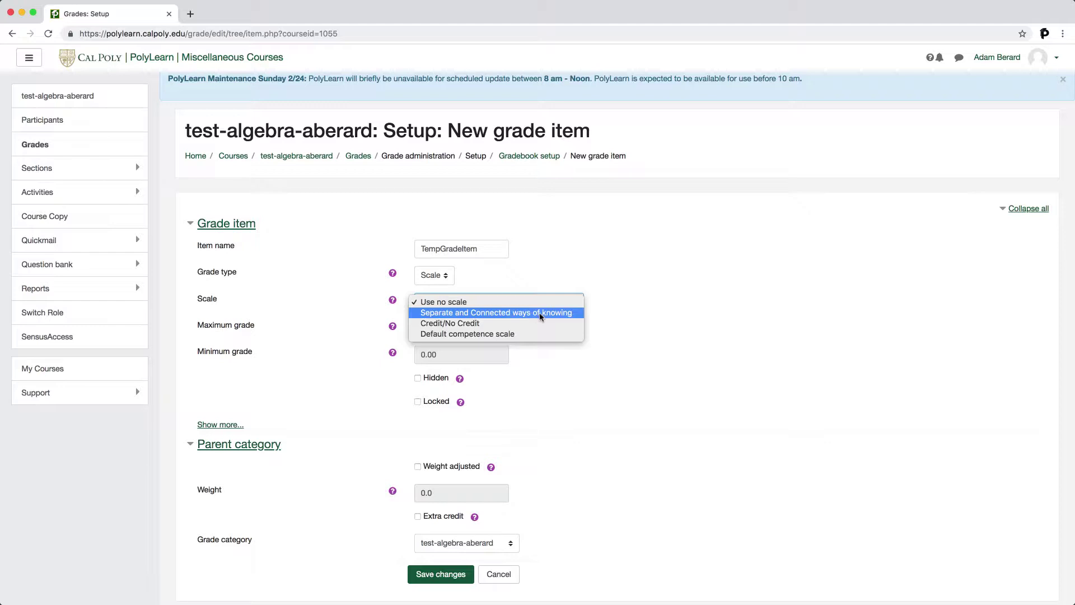
left_click(619, 316)
left_click(448, 277)
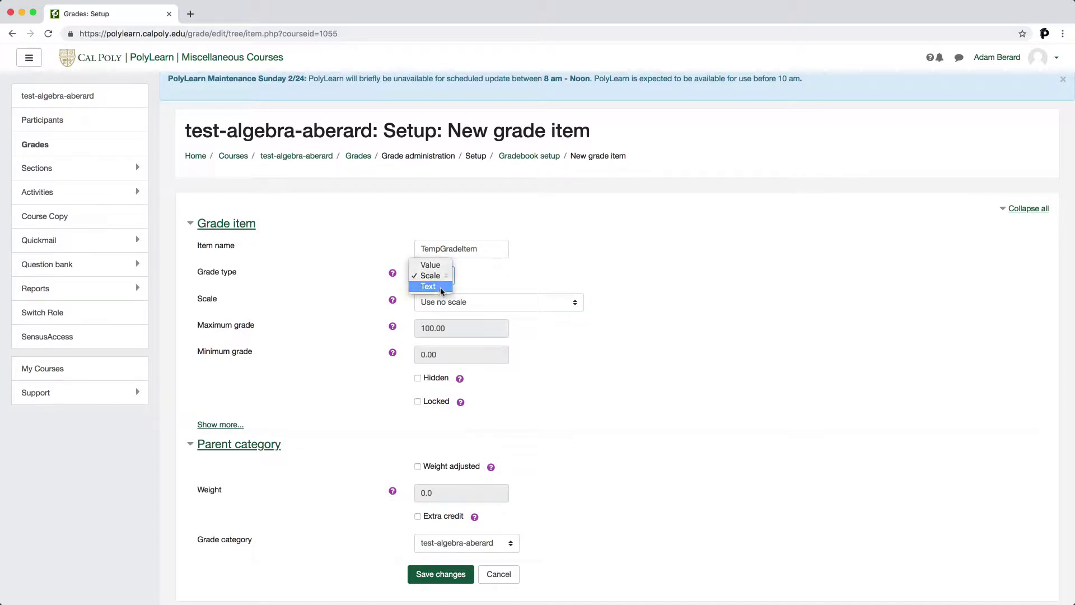
left_click(440, 287)
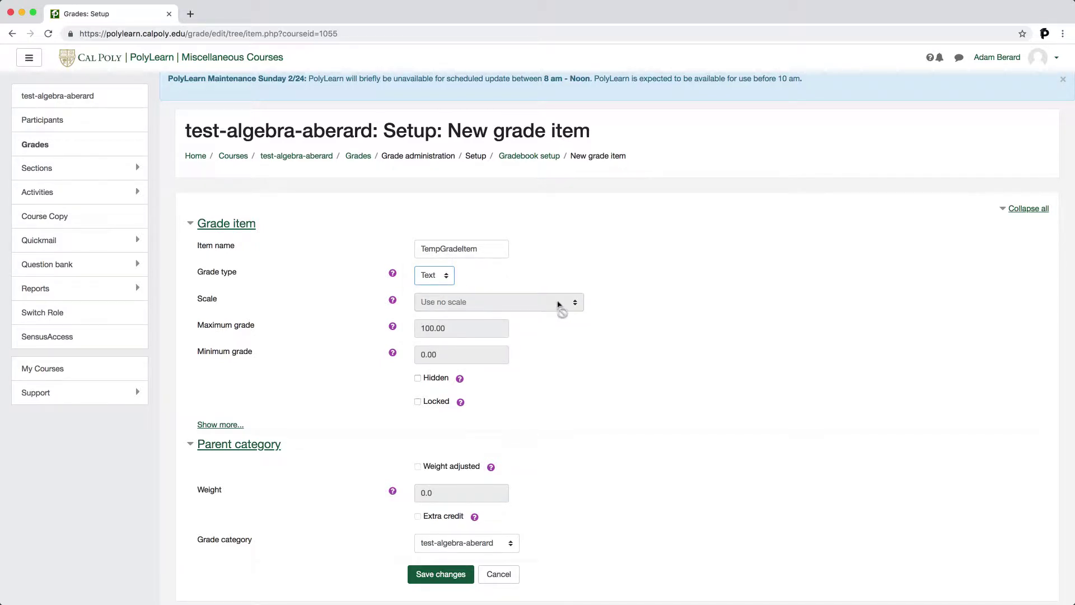
left_click(442, 275)
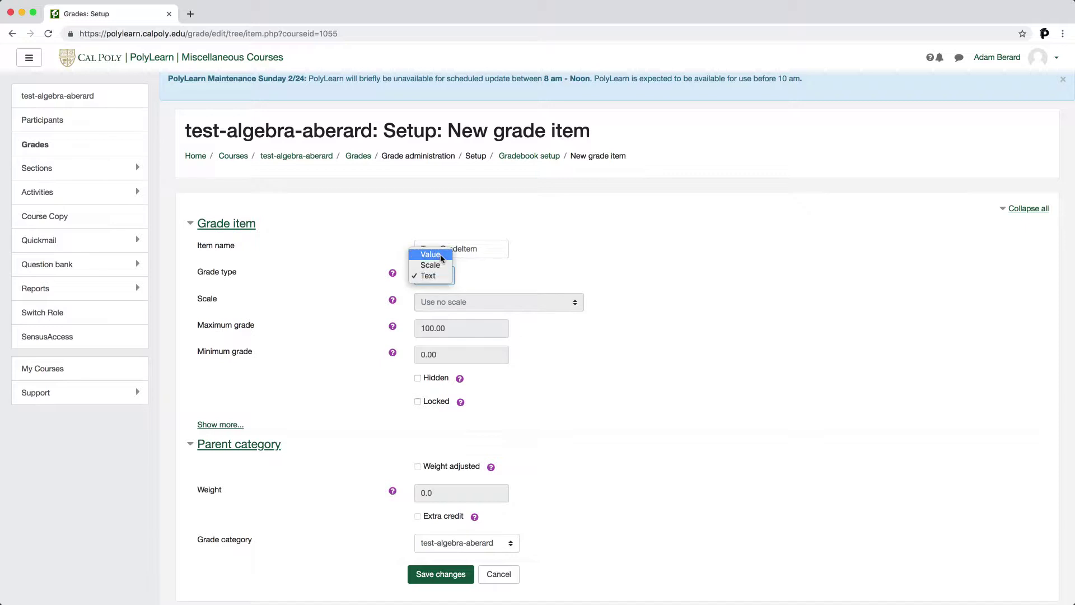
left_click(442, 256)
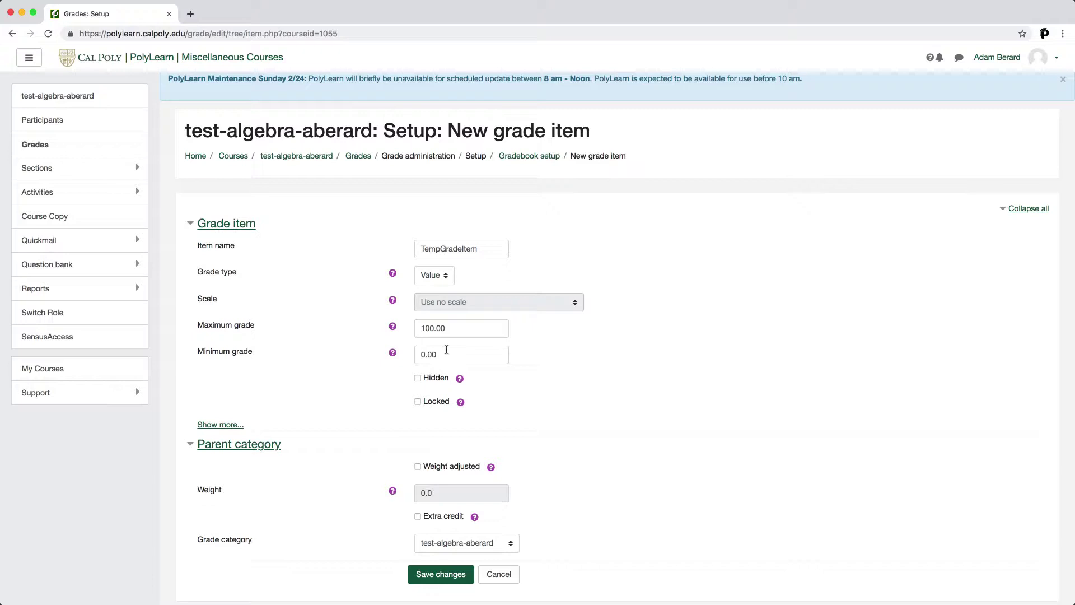
scroll(447, 350, "down", 1)
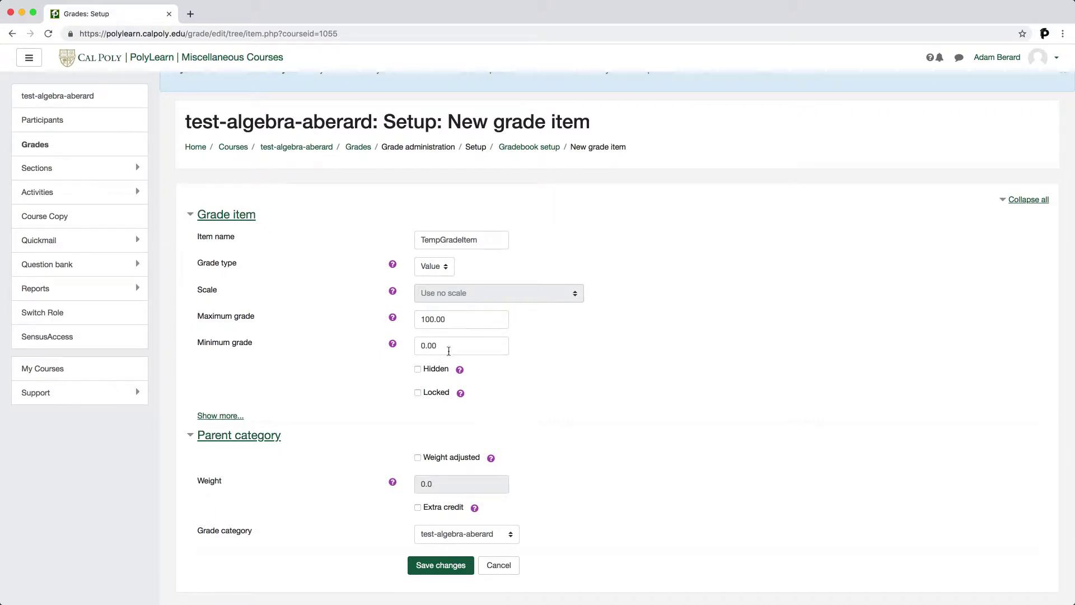
scroll(353, 378, "down", 1)
left_click(221, 406)
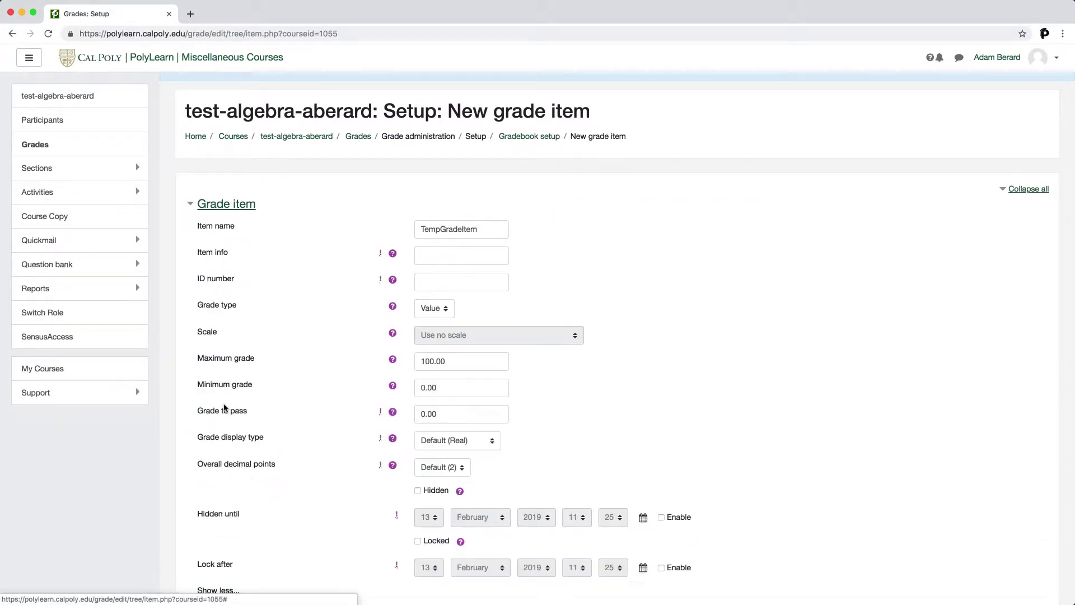
scroll(244, 402, "down", 2)
scroll(244, 401, "down", 2)
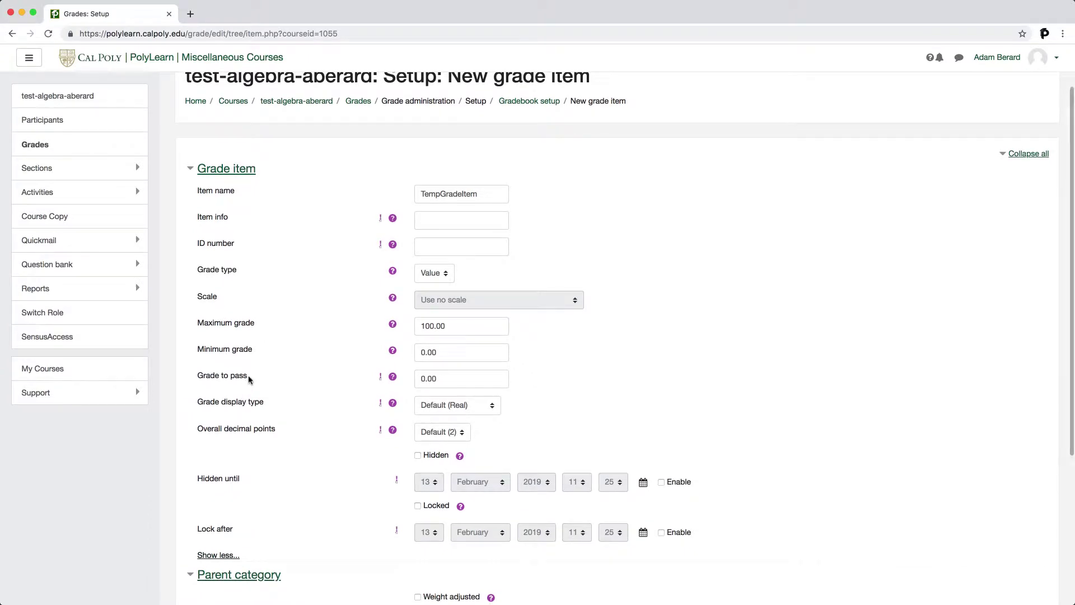
left_click(245, 376)
left_click_drag(179, 378, 197, 403)
left_click(229, 531)
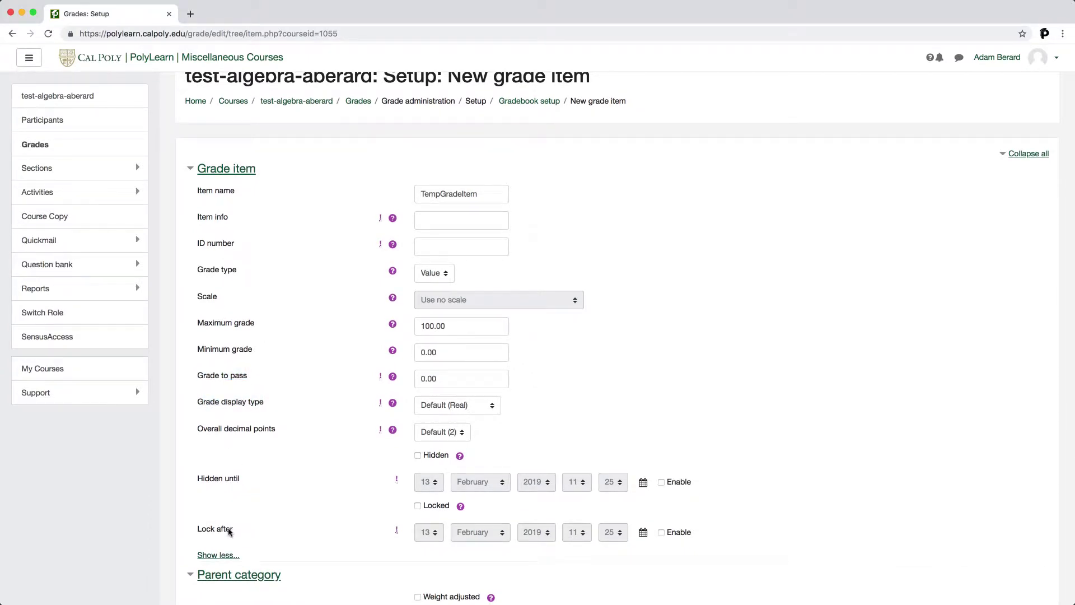
double_click(229, 531)
double_click(210, 480)
scroll(280, 473, "down", 2)
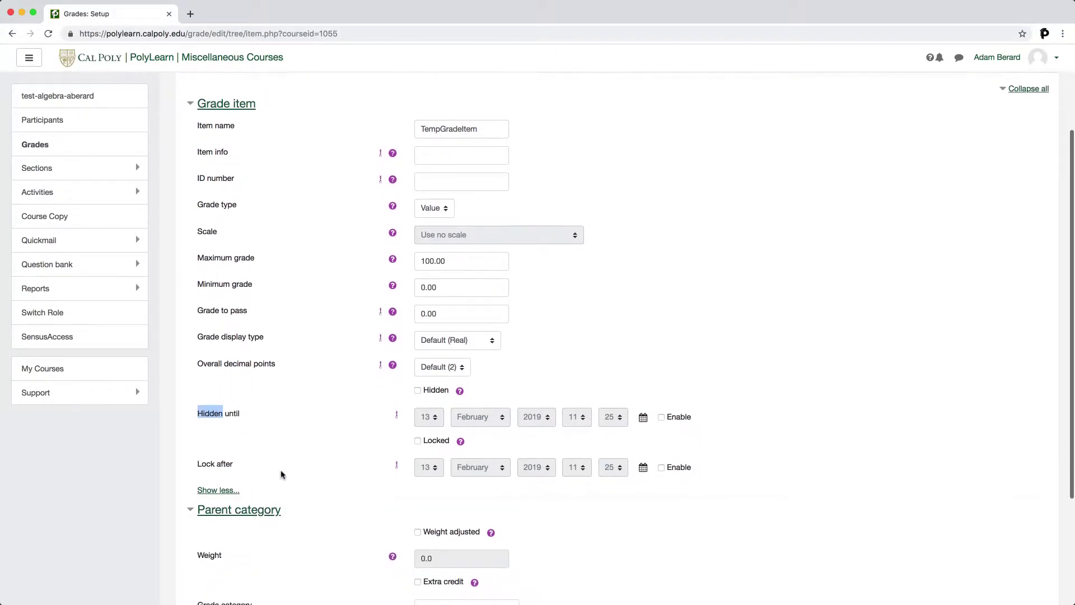
left_click(310, 423)
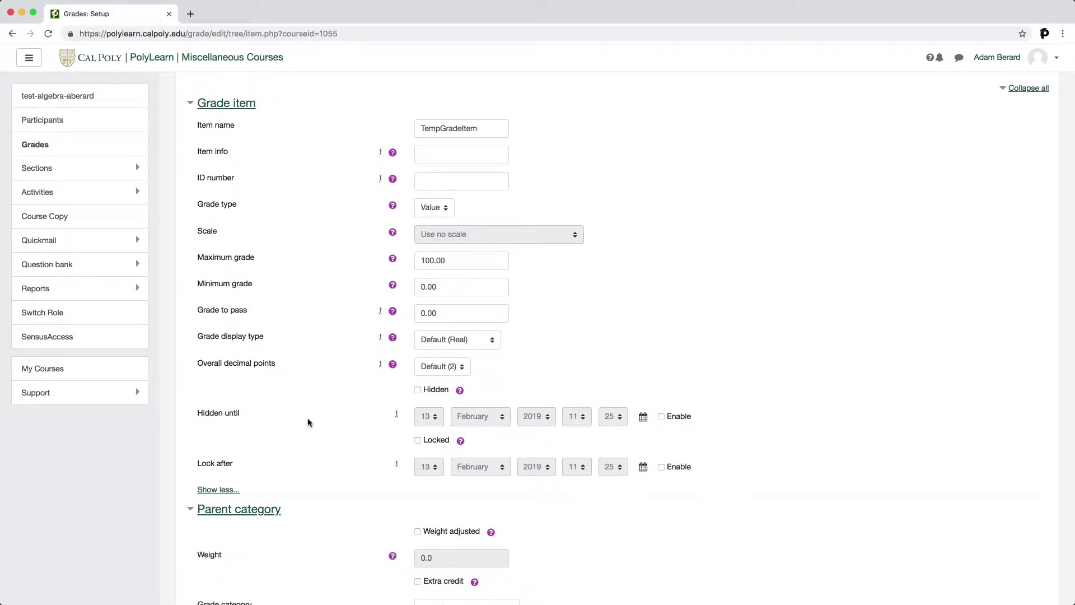
scroll(309, 423, "down", 4)
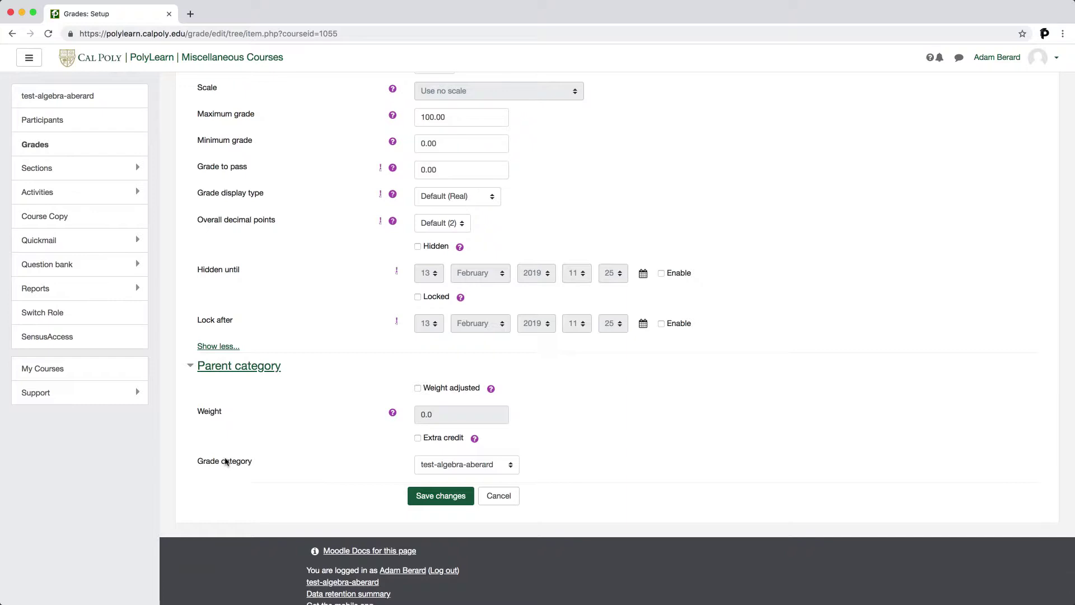
left_click_drag(225, 460, 271, 462)
left_click(427, 474)
left_click(473, 421)
left_click(365, 460)
Save TempGradeItem, continue past the grade recalculation, and return to the Grader report.
left_click(427, 500)
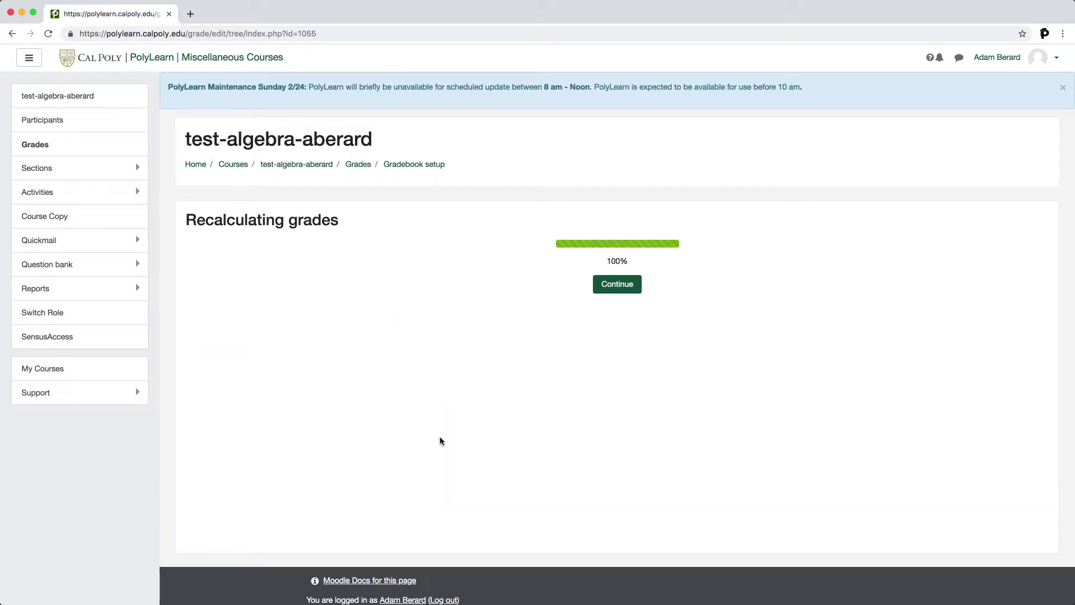
left_click(598, 283)
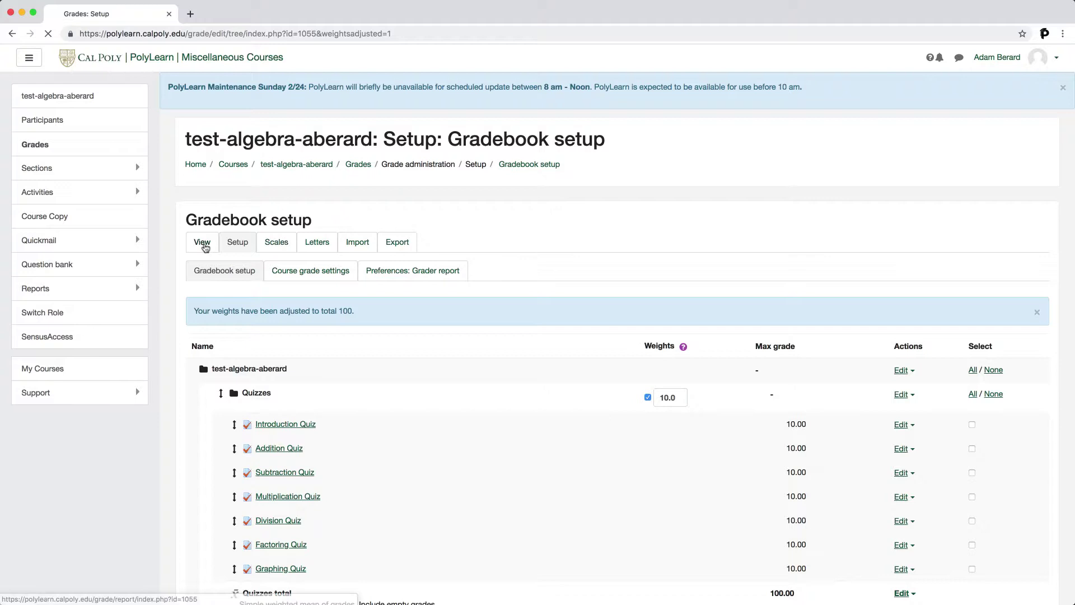
left_click(203, 242)
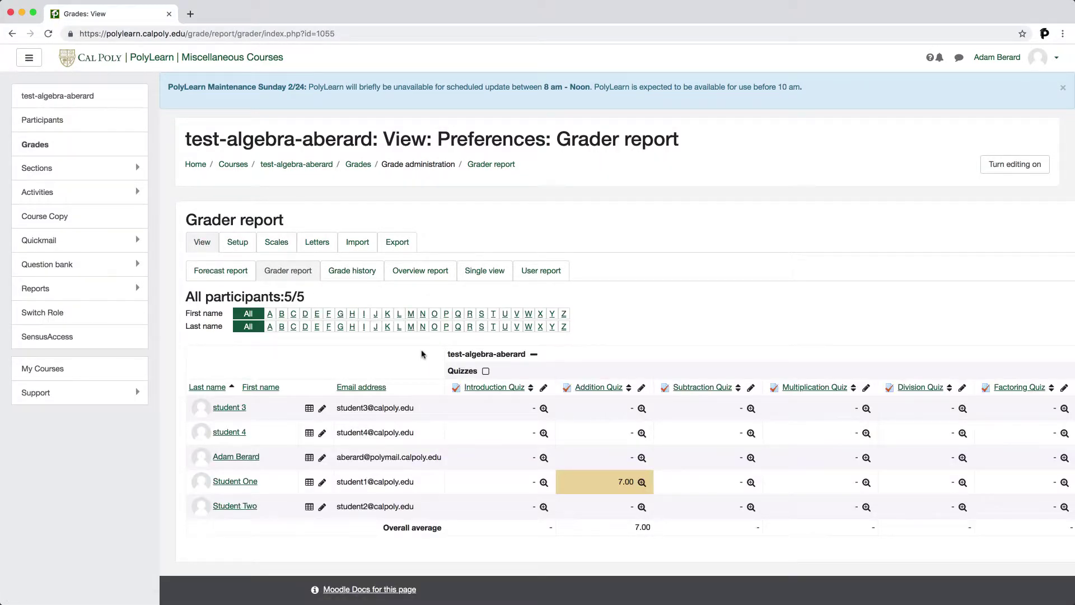
Turn editing on in the grader report and scroll to the TempGradeItem column.
left_click(1017, 166)
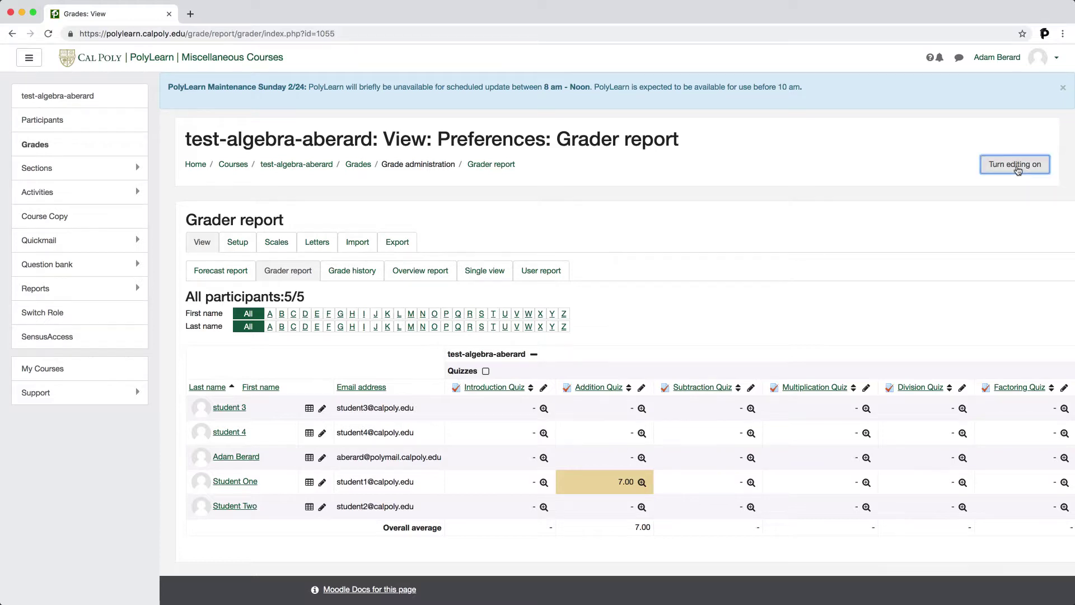
scroll(659, 294, "down", 2)
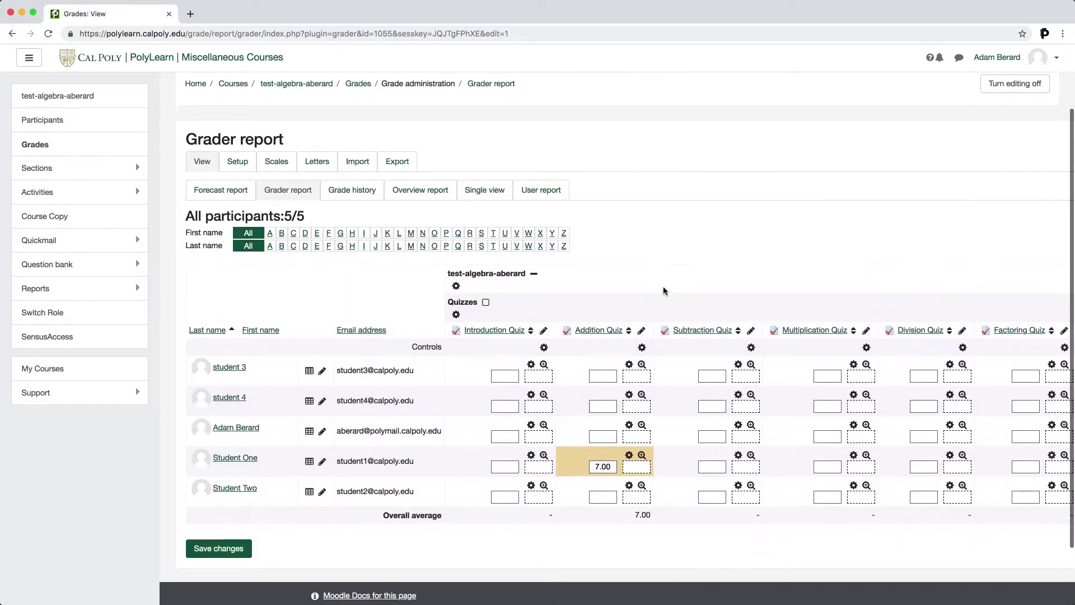
scroll(660, 295, "right", 5)
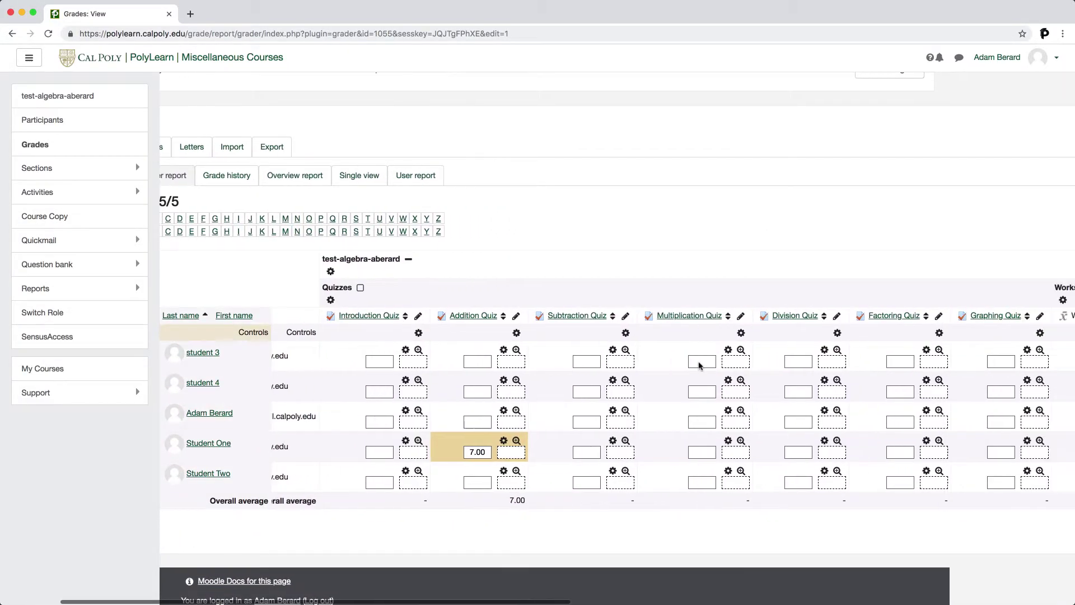
scroll(699, 362, "right", 10)
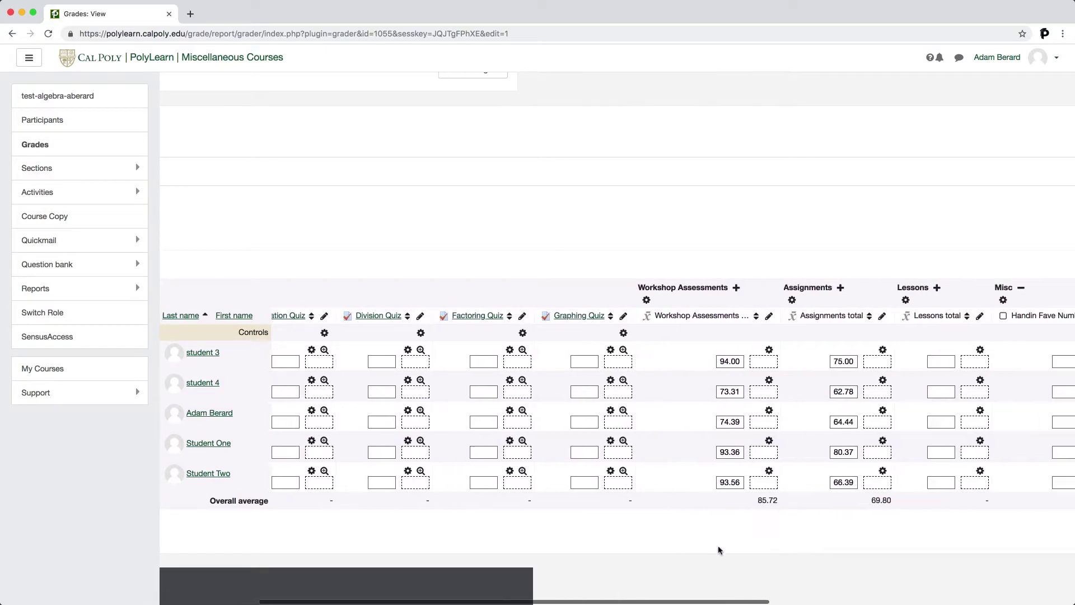
scroll(710, 564, "right", 8)
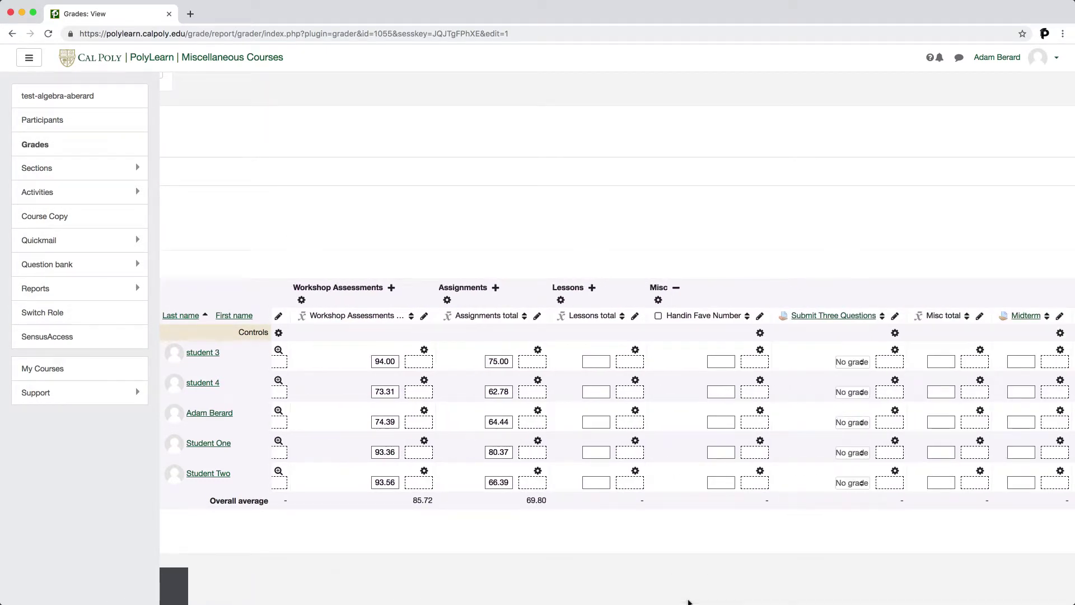
scroll(848, 486, "right", 7)
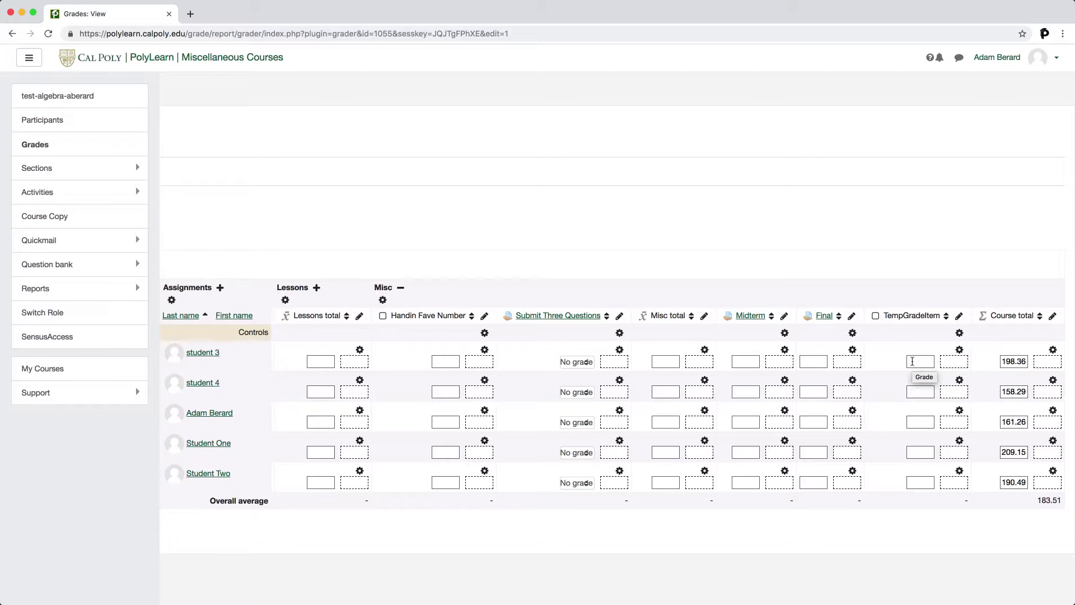
Enter TempGradeItem scores 80, 75, 100, 90 and 70 for the five students and submit.
left_click(913, 361)
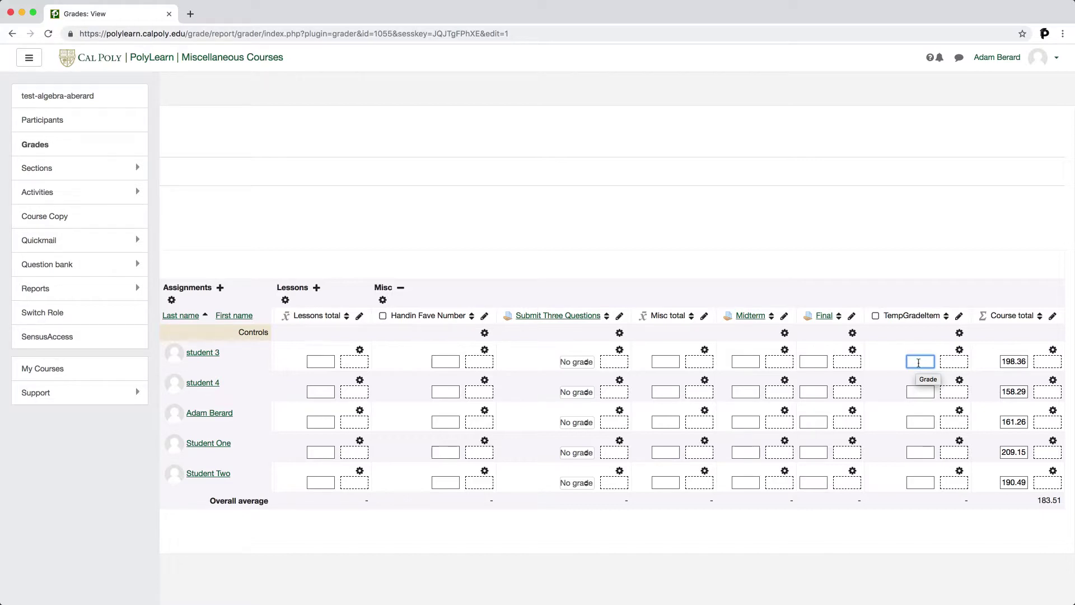
type("80")
key("Tab")
type("75")
key("Tab")
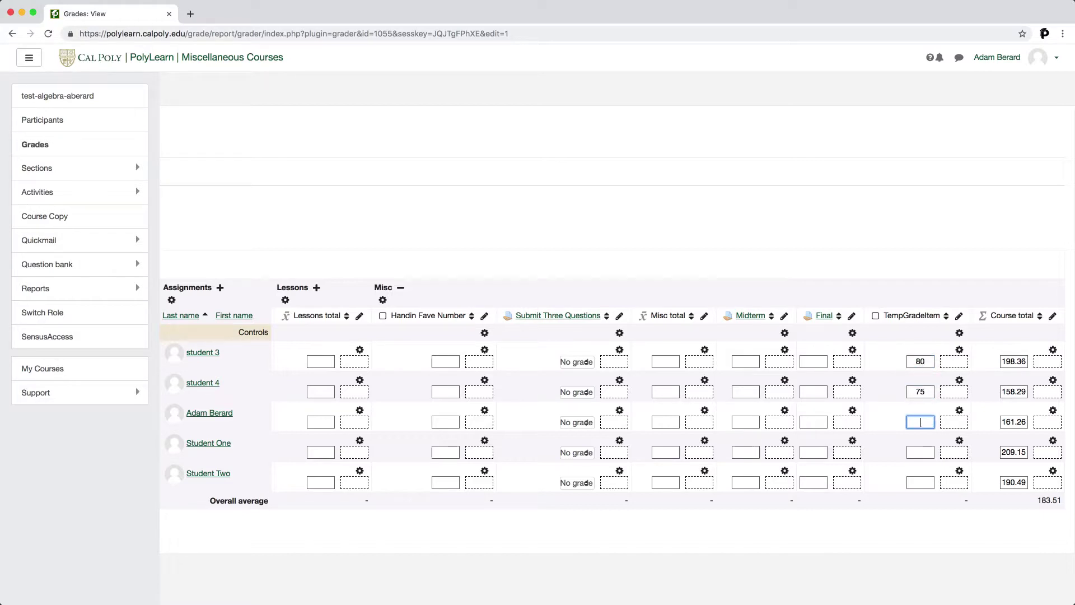
type("100")
key("Tab")
type("90")
key("Tab")
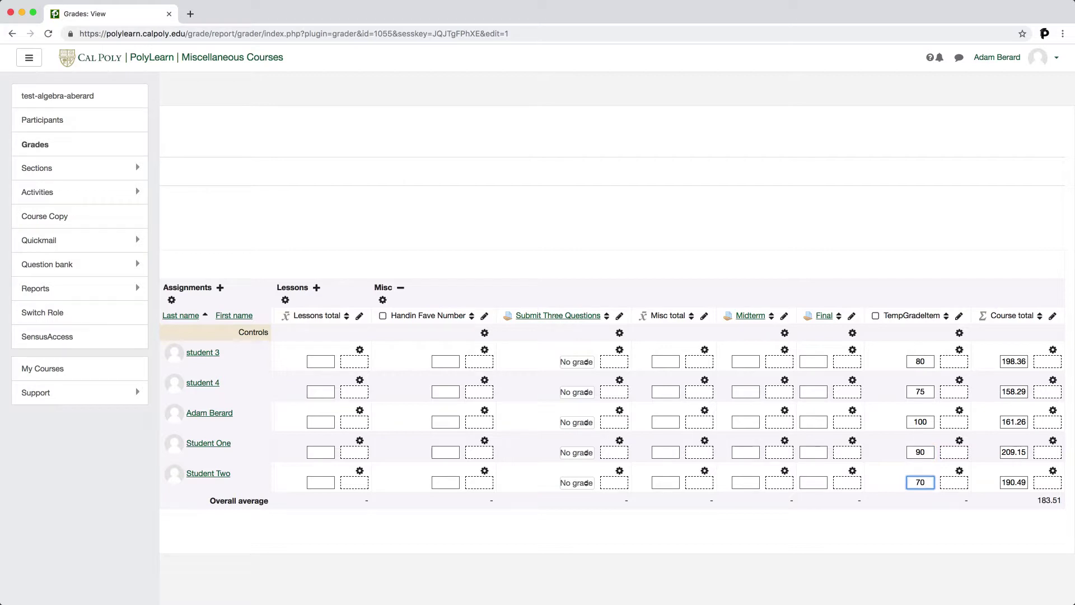
type("70")
key("Return")
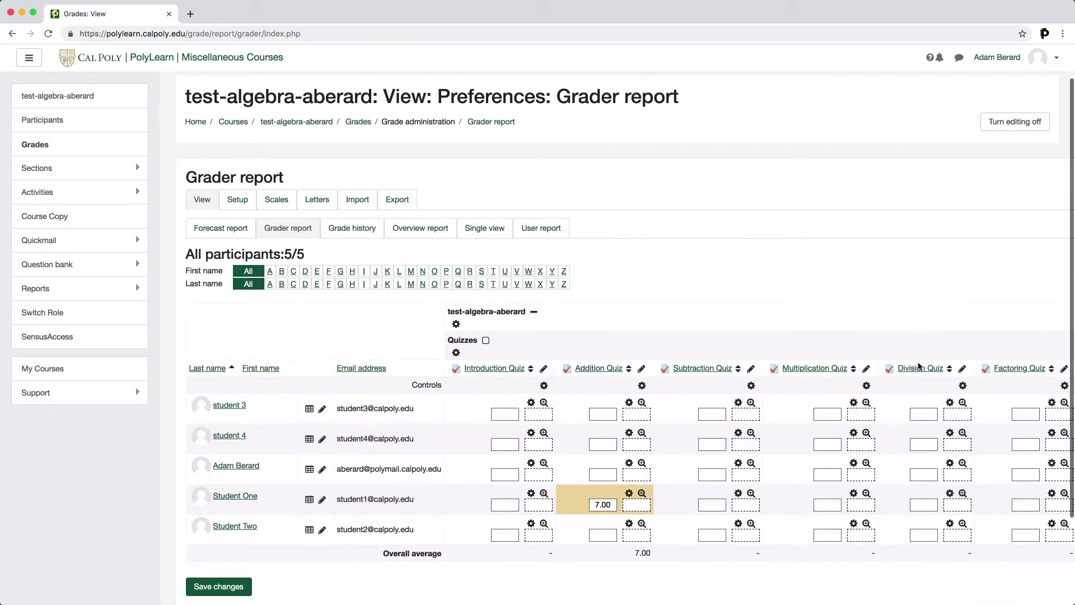
scroll(919, 366, "down", 2)
scroll(919, 366, "right", 15)
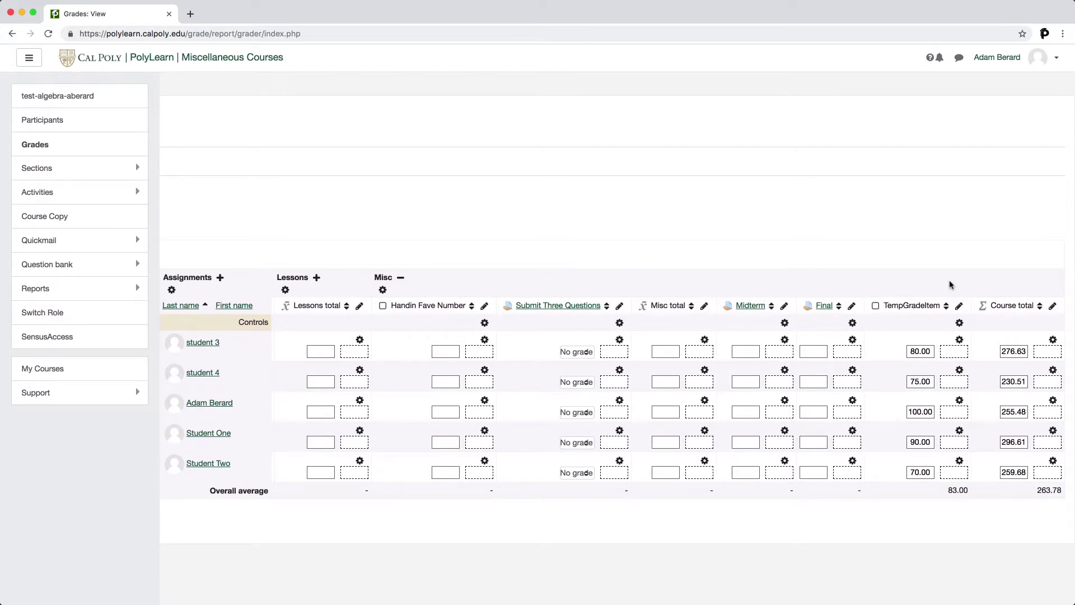
scroll(884, 284, "left", 5)
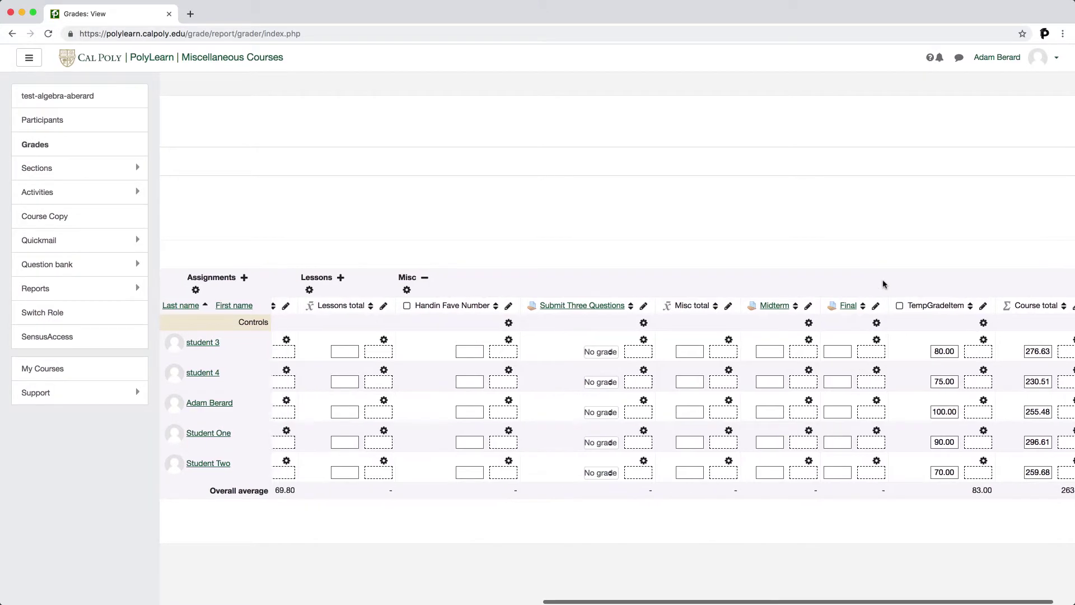
scroll(884, 284, "left", 15)
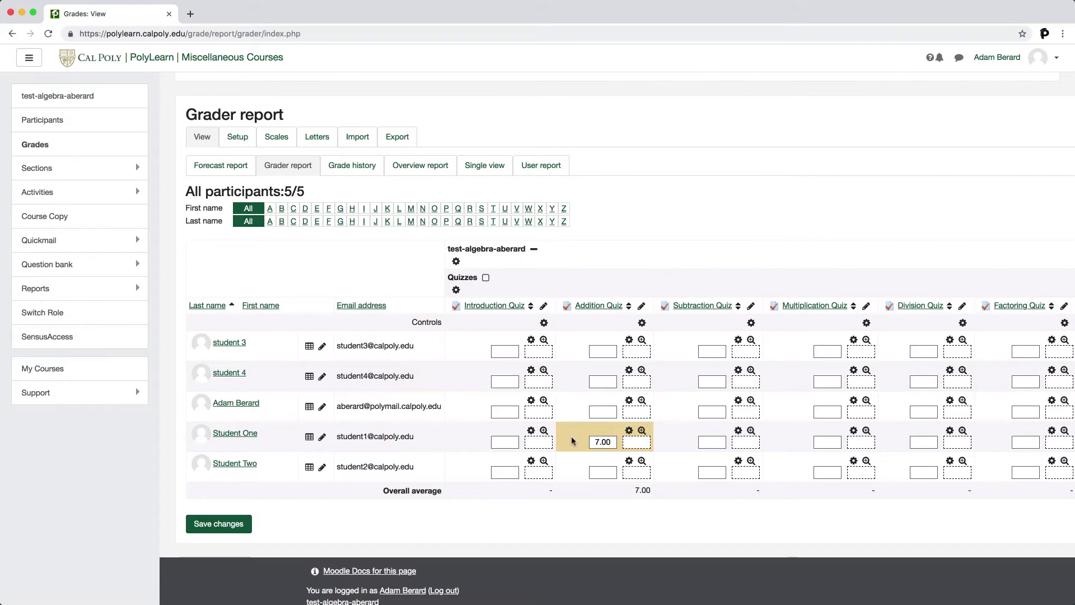
Enter 8 as the third student's Addition Quiz grade, raising the quiz average to 7.50.
left_click(598, 412)
type("8")
key("Return")
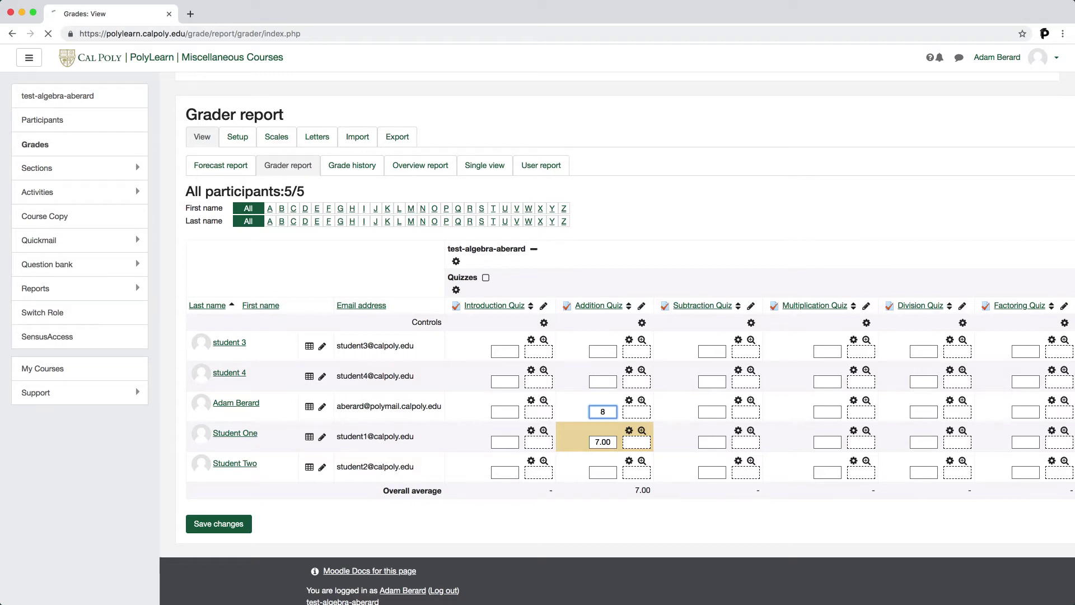
scroll(599, 419, "down", 4)
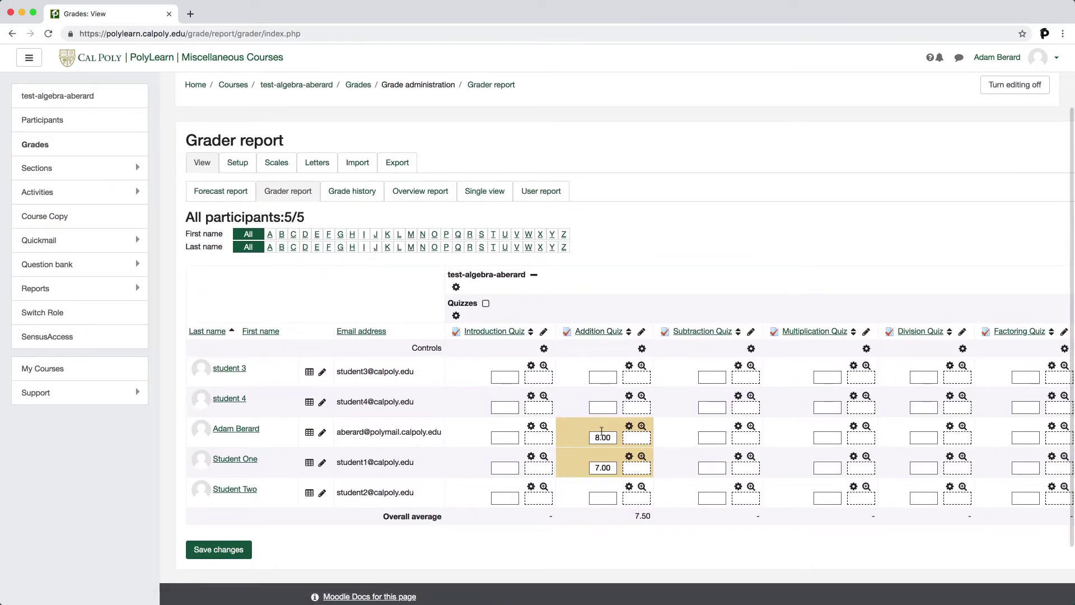